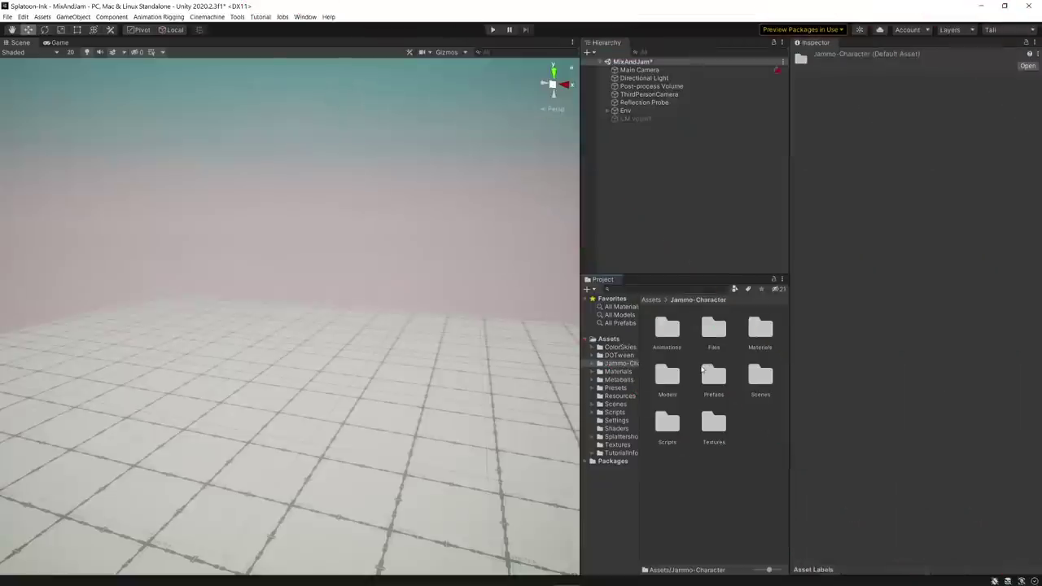
Drop the Jammo_Player prefab from Jammo-Character/Prefabs onto the tiled floor and orbit around it.
{"action": "double_click", "coordinate": [709, 378]}
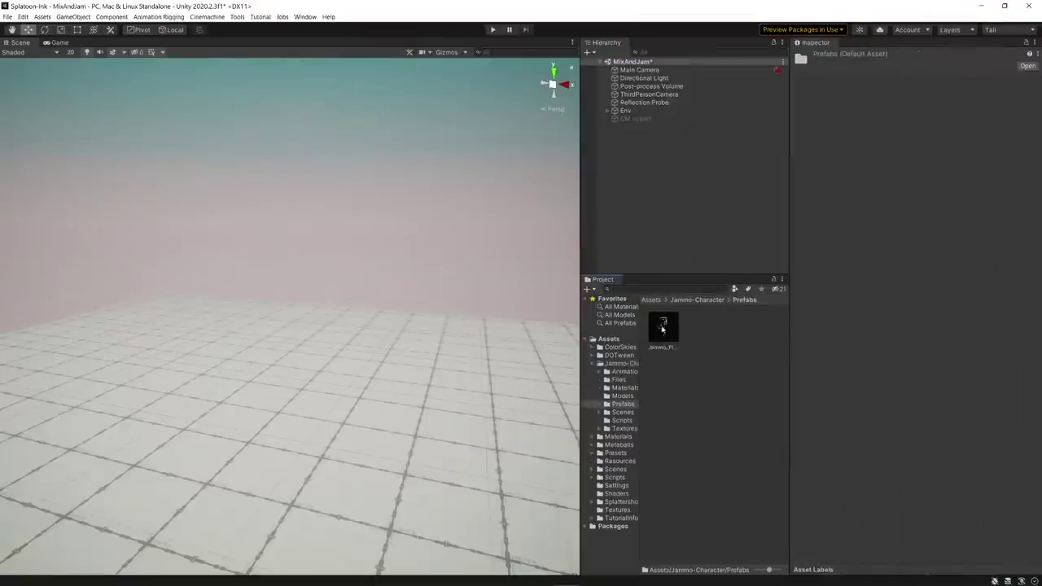
{"action": "left_click_drag", "start_coordinate": [295, 413], "coordinate": [257, 415]}
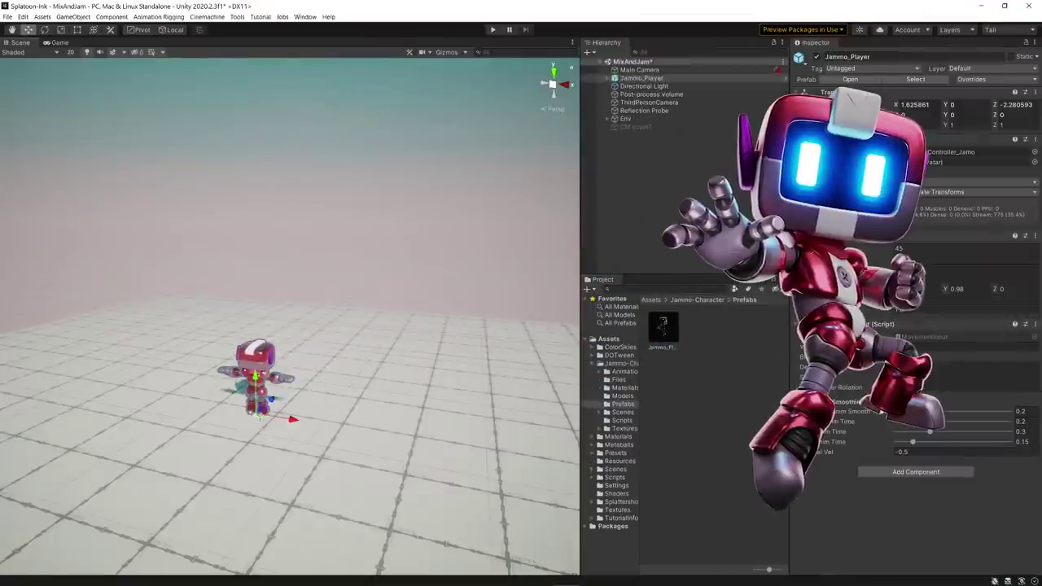
{"action": "right_click_drag", "start_coordinate": [348, 326], "coordinate": [332, 346]}
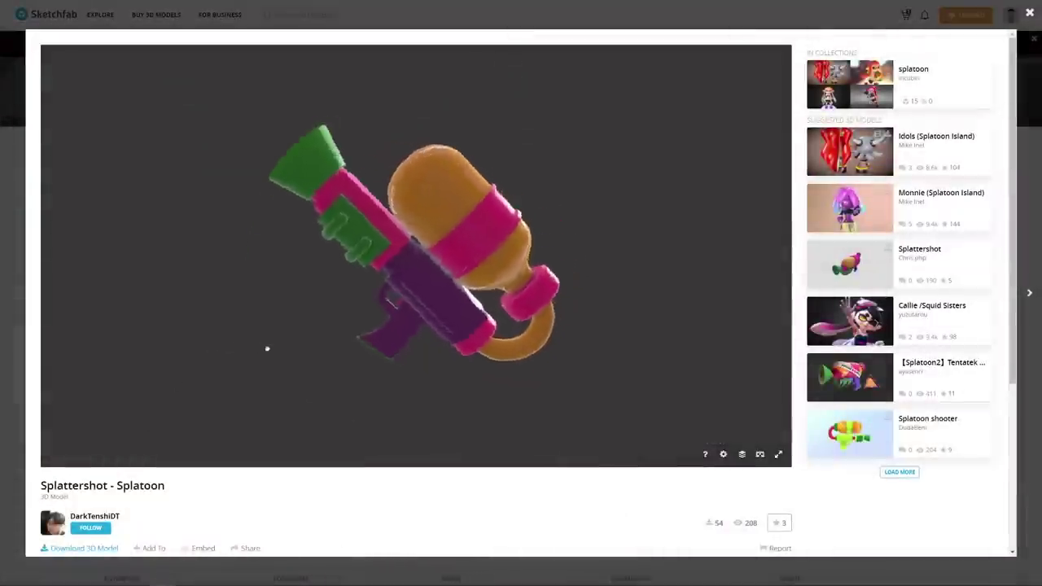
{"action": "left_click_drag", "start_coordinate": [267, 348], "coordinate": [386, 395]}
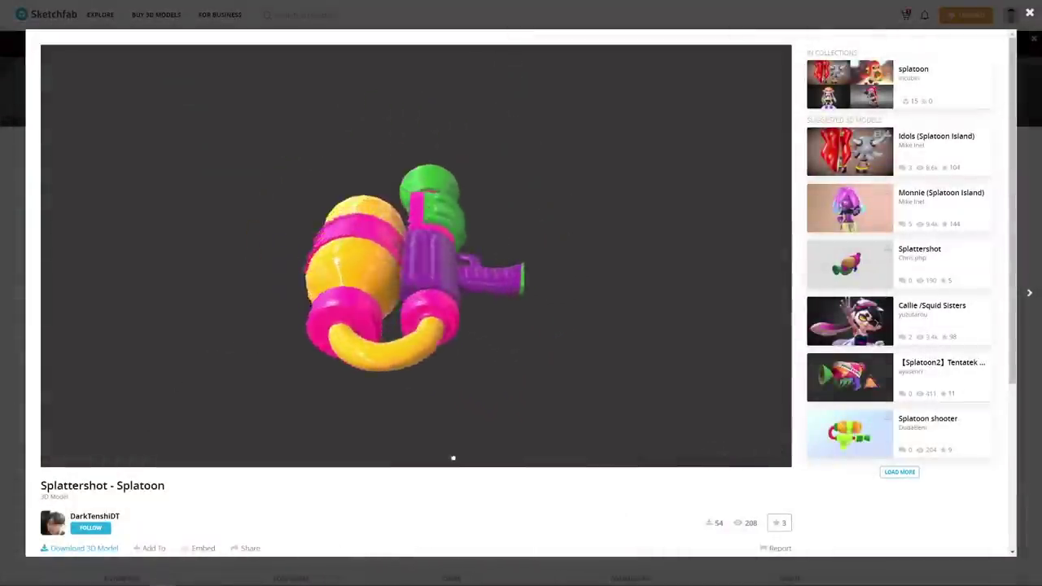
{"action": "mouse_move", "coordinate": [376, 243]}
{"action": "left_mouse_down"}
{"action": "mouse_move", "coordinate": [477, 263]}
{"action": "mouse_move", "coordinate": [548, 193]}
{"action": "mouse_move", "coordinate": [537, 296]}
{"action": "mouse_move", "coordinate": [410, 352]}
{"action": "mouse_move", "coordinate": [400, 458]}
{"action": "left_mouse_up"}
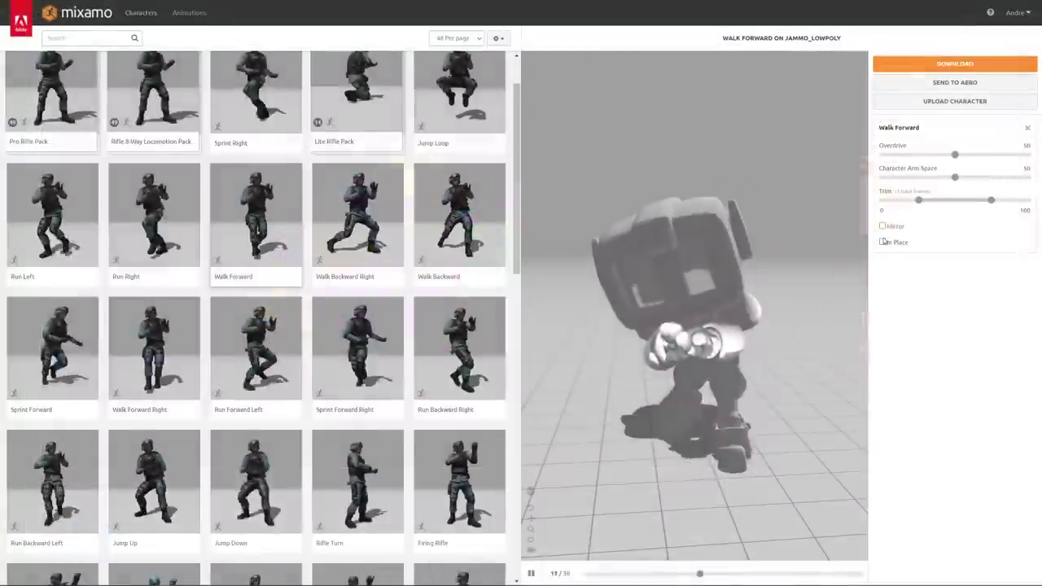
{"action": "left_click_drag", "start_coordinate": [735, 310], "coordinate": [651, 296]}
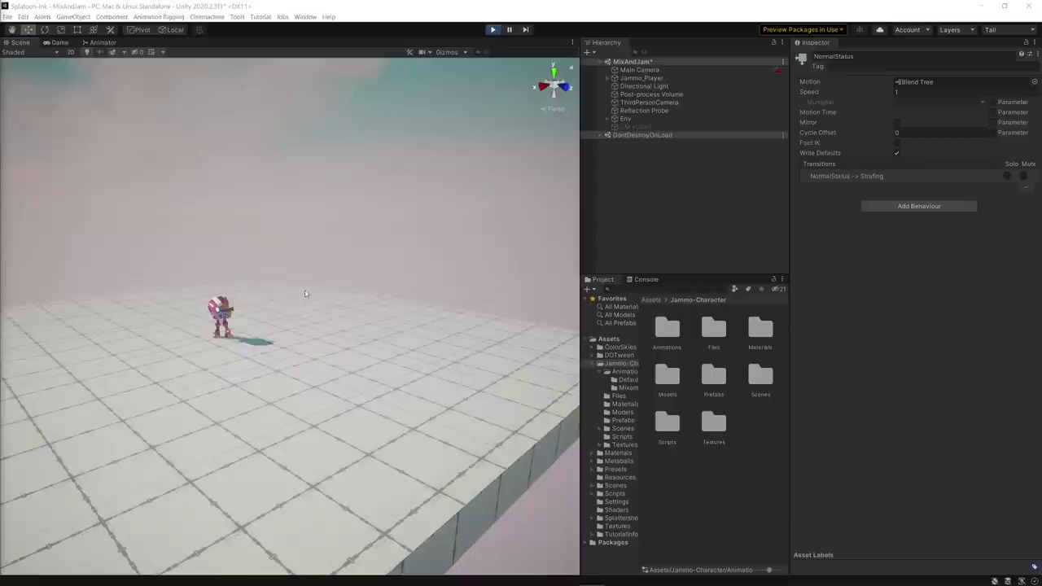
Walk Jammo toward and away from the camera in Play mode.
{"action": "key", "text": "s"}
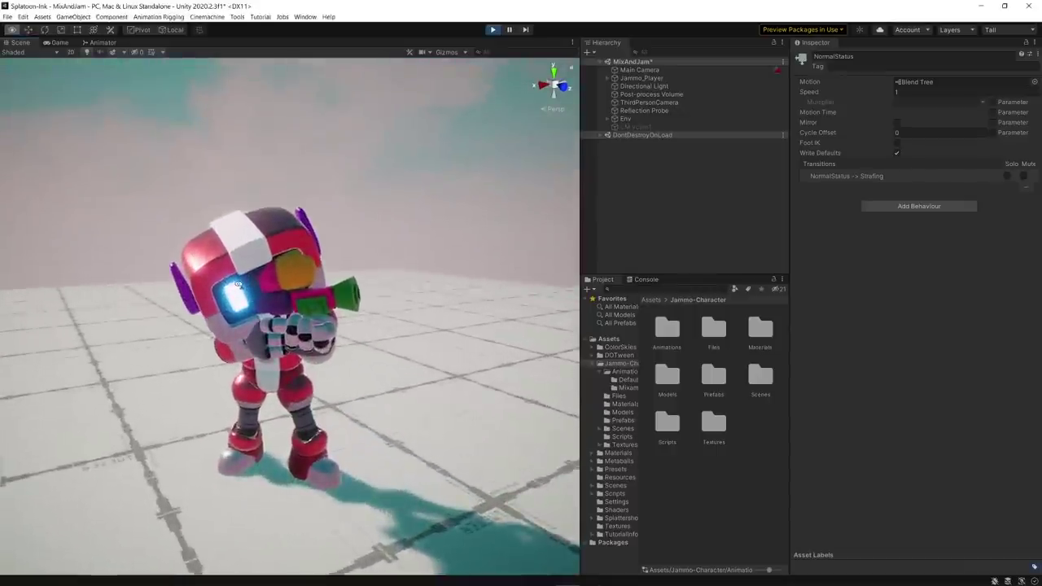
{"action": "key", "text": "w"}
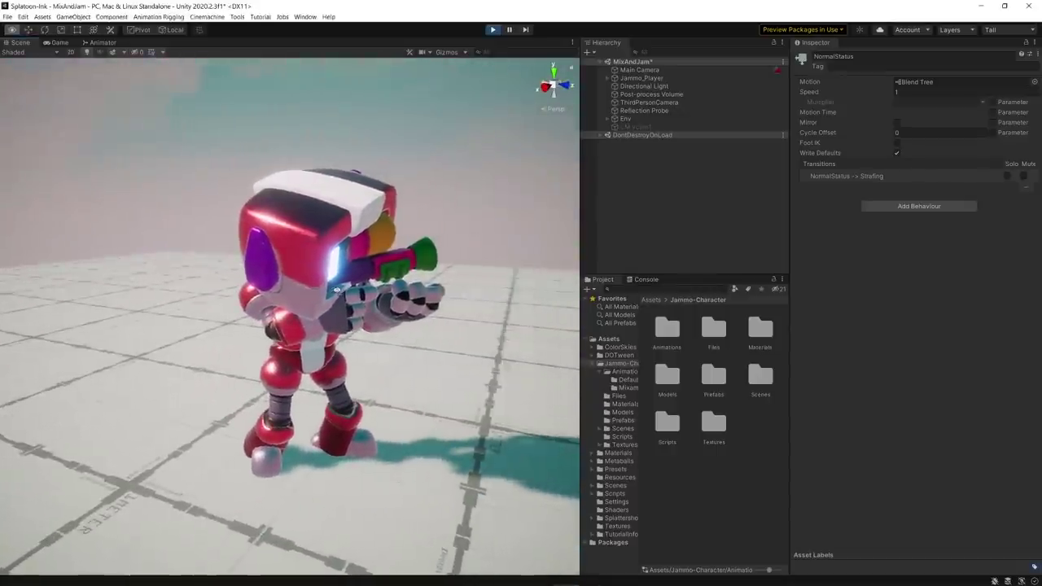
{"action": "key", "text": "w"}
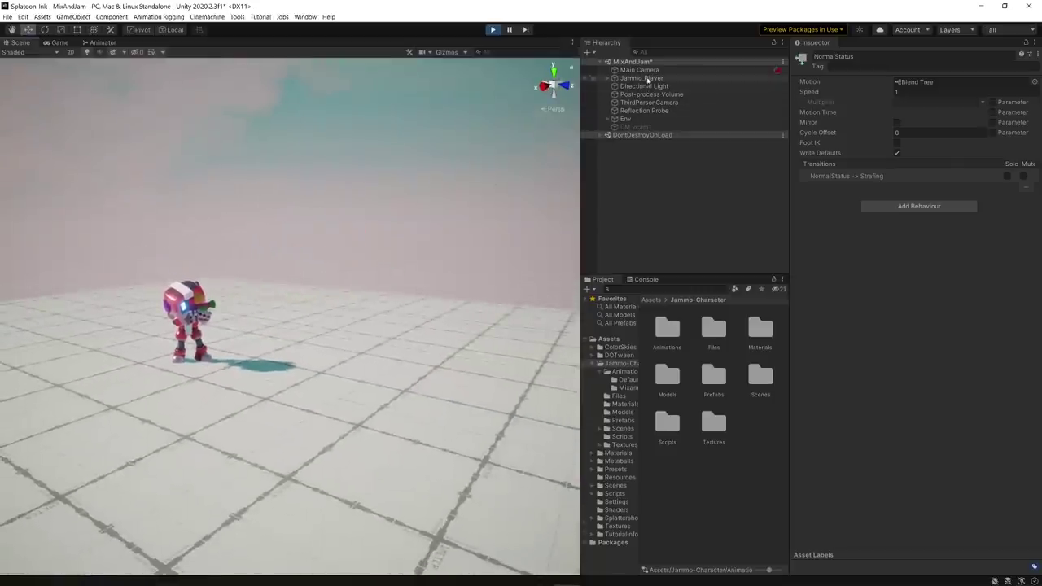
Raise the ChestLookRig Rig Weight so Jammo faces forward, then return to the Scene view's Move tool.
{"action": "left_click", "coordinate": [642, 78]}
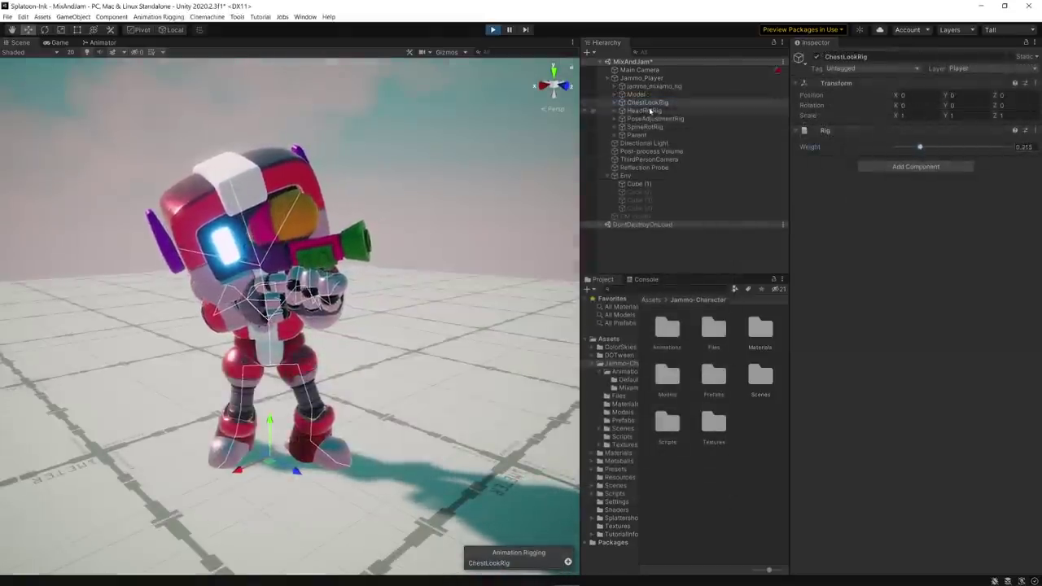
{"action": "left_click_drag", "start_coordinate": [899, 149], "coordinate": [946, 154]}
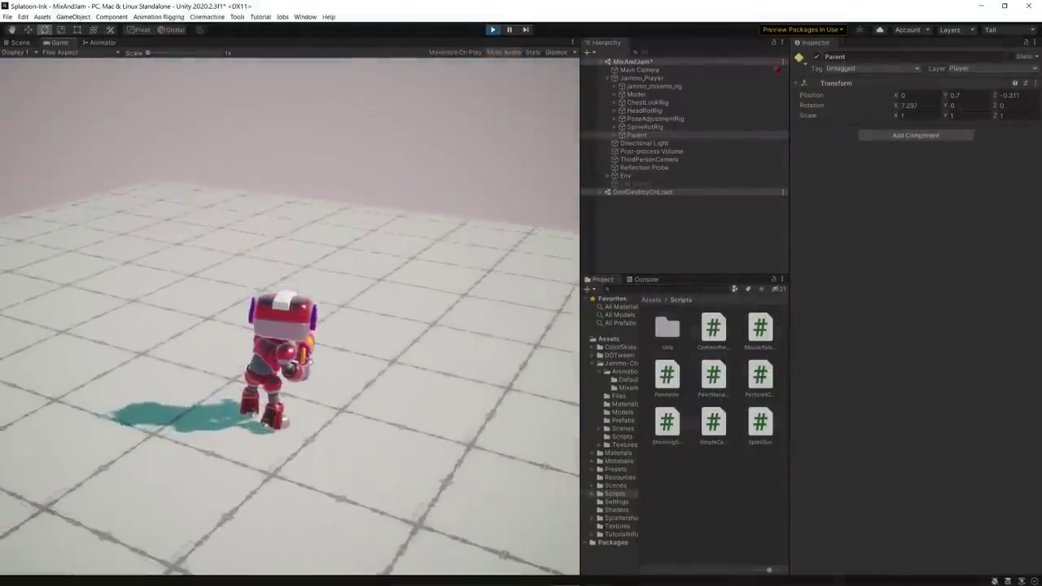
{"action": "key", "text": "ctrl+1"}
{"action": "key", "text": "w"}
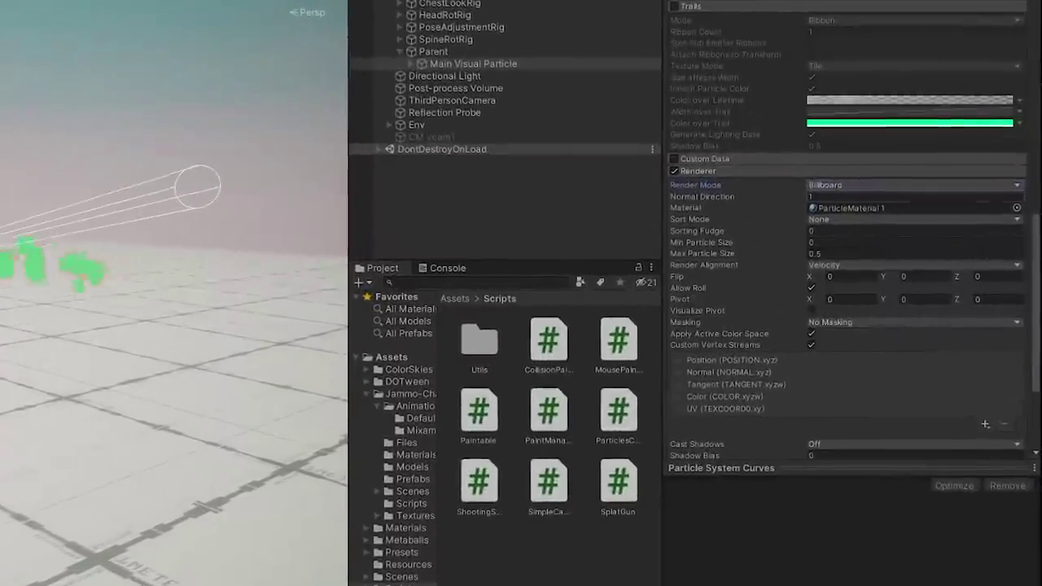
Change the Main Visual Particle Renderer's Render Mode from Billboard to Mesh (Sphere).
{"action": "left_click", "coordinate": [918, 225]}
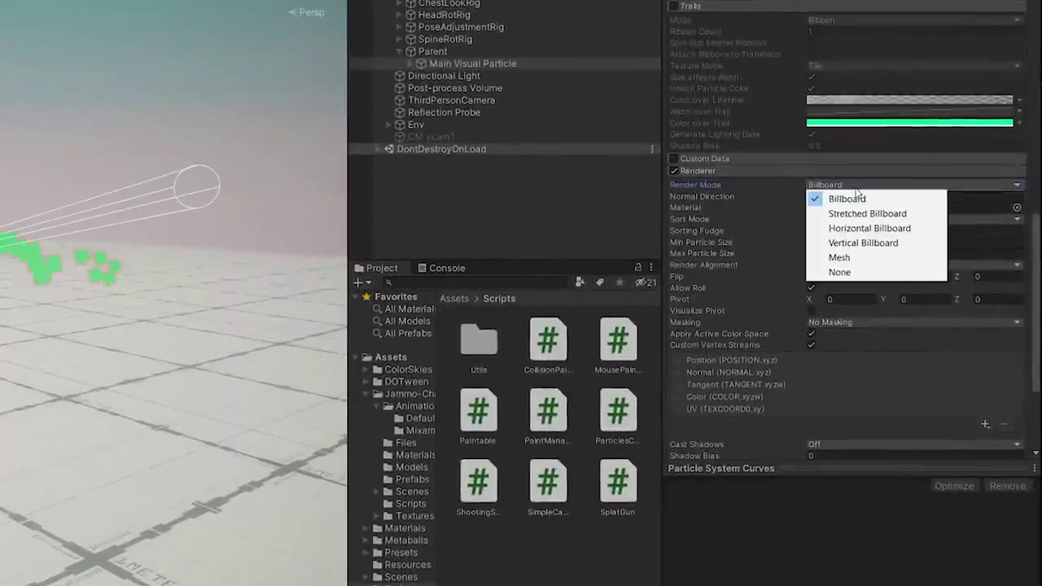
{"action": "left_click", "coordinate": [847, 258]}
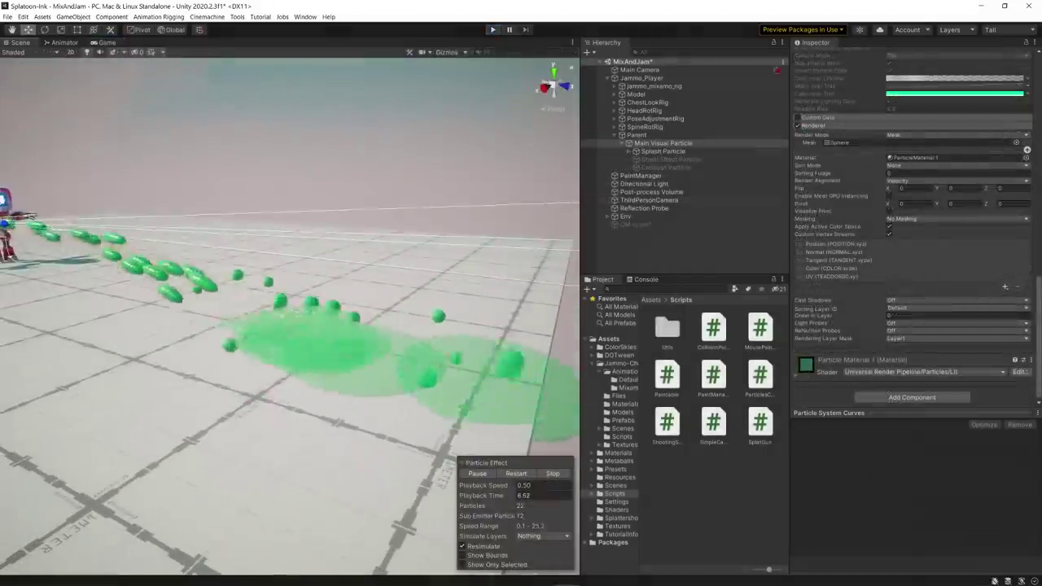
{"action": "right_click_drag", "start_coordinate": [527, 164], "coordinate": [358, 188]}
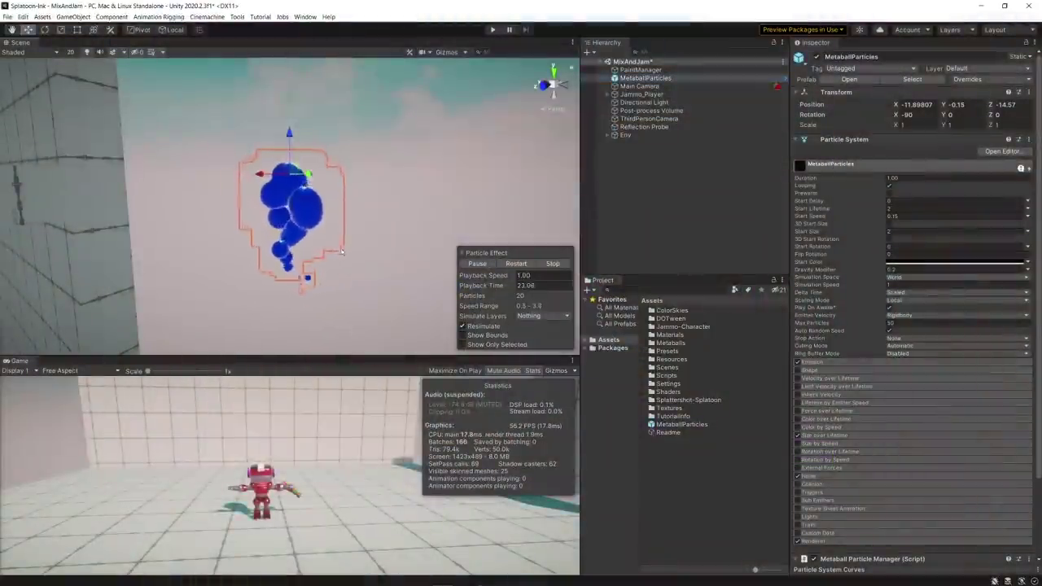
Zoom the Scene view in and out on the blue MetaballParticles object.
{"action": "scroll", "coordinate": [341, 237], "scroll_direction": "up", "scroll_amount": 2}
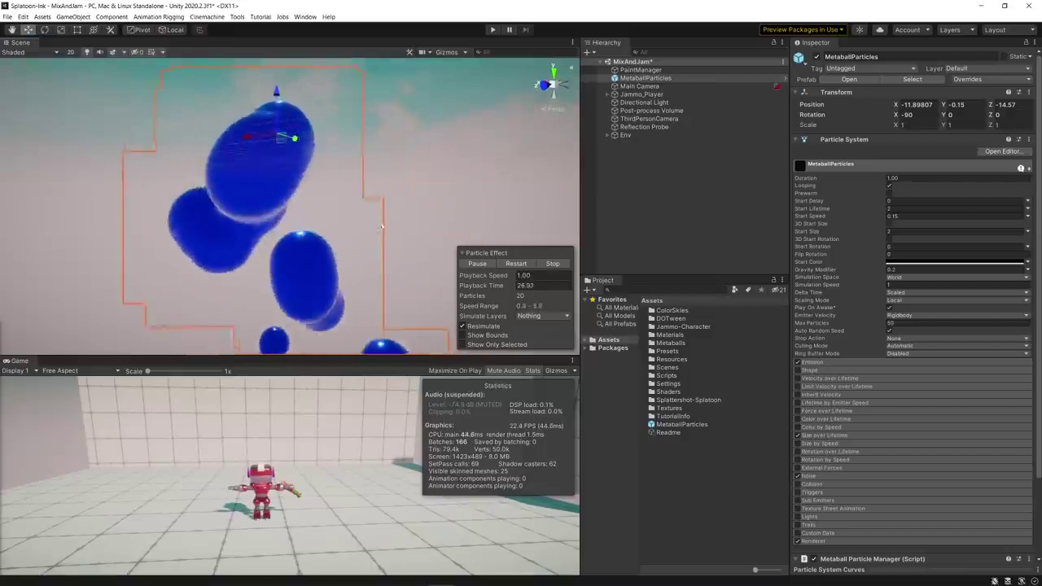
{"action": "scroll", "coordinate": [430, 196], "scroll_direction": "down", "scroll_amount": 5}
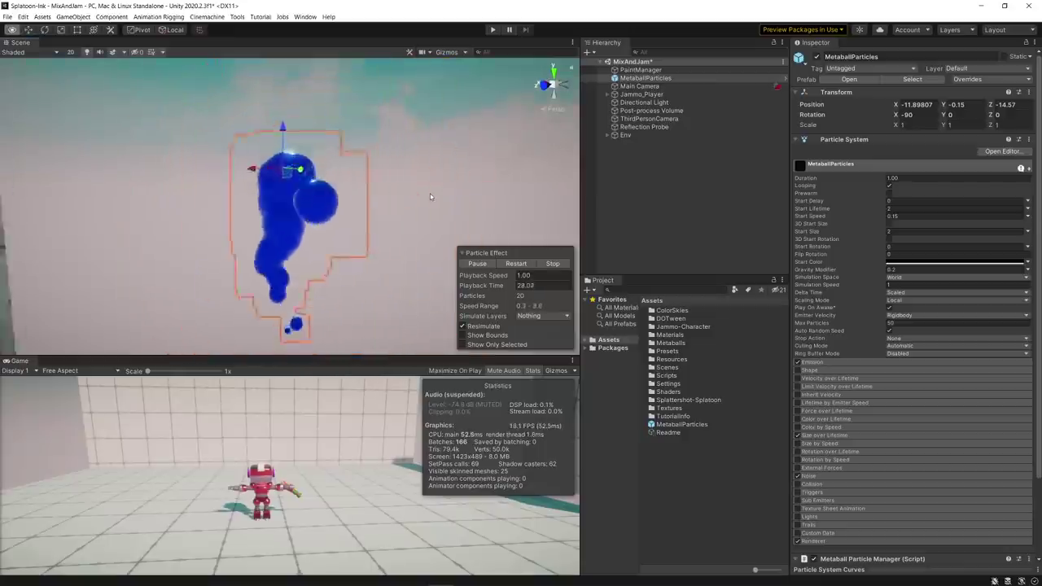
{"action": "scroll", "coordinate": [430, 196], "scroll_direction": "up", "scroll_amount": 5}
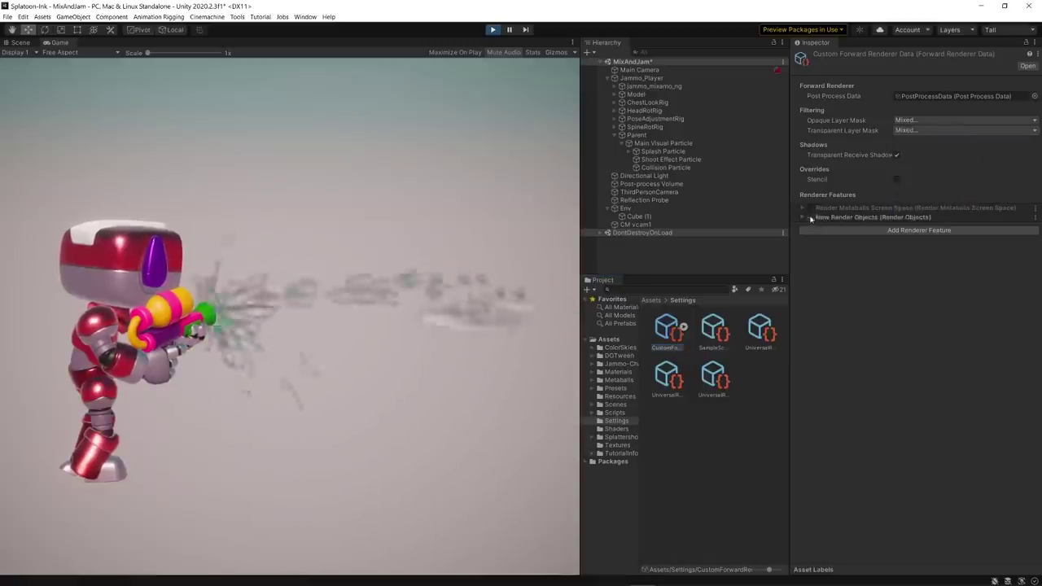
Try the tube and tank materials, then set Shader Graphs_StepAndClip as the Override Material.
{"action": "left_click", "coordinate": [1034, 298]}
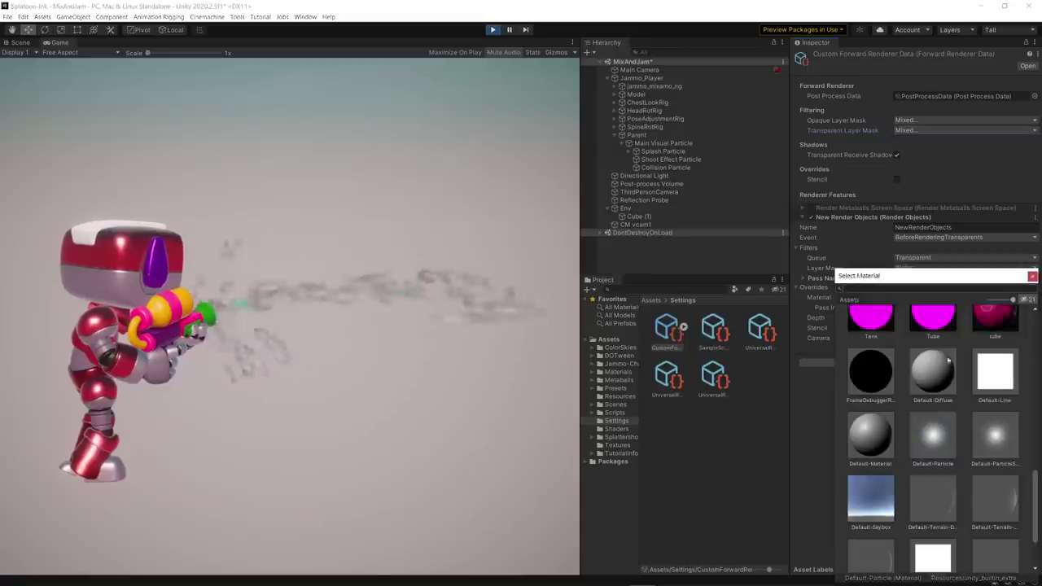
{"action": "left_click", "coordinate": [929, 326]}
{"action": "scroll", "coordinate": [944, 366], "scroll_direction": "up", "scroll_amount": 4}
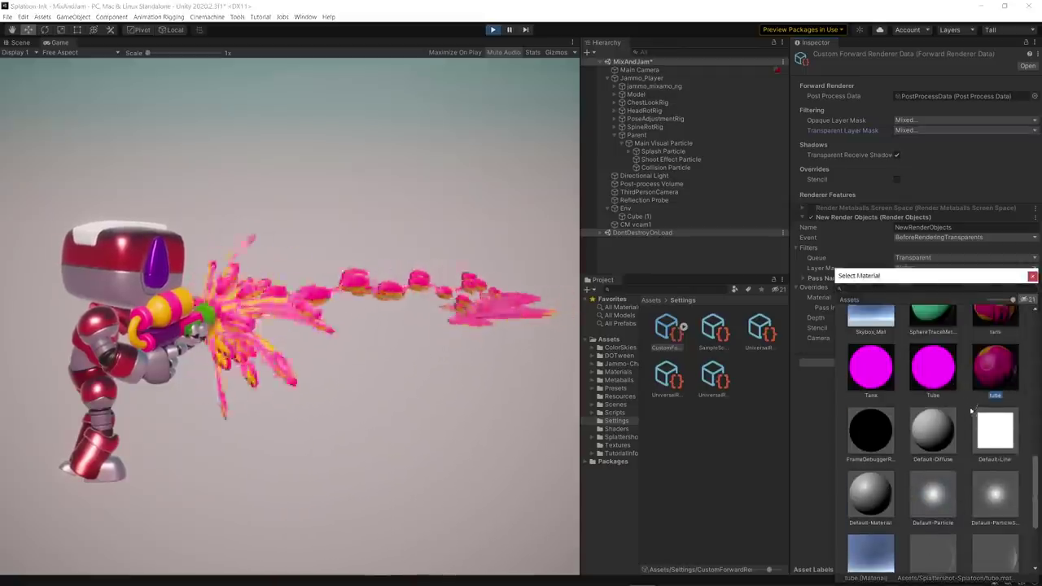
{"action": "left_click", "coordinate": [972, 419]}
{"action": "scroll", "coordinate": [968, 380], "scroll_direction": "up", "scroll_amount": 1}
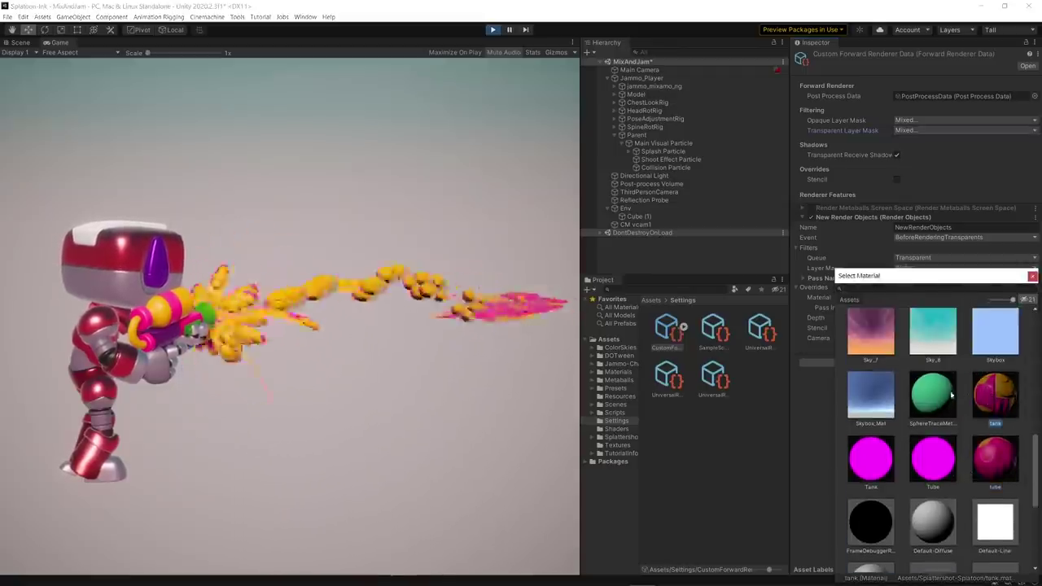
{"action": "scroll", "coordinate": [940, 373], "scroll_direction": "up", "scroll_amount": 4}
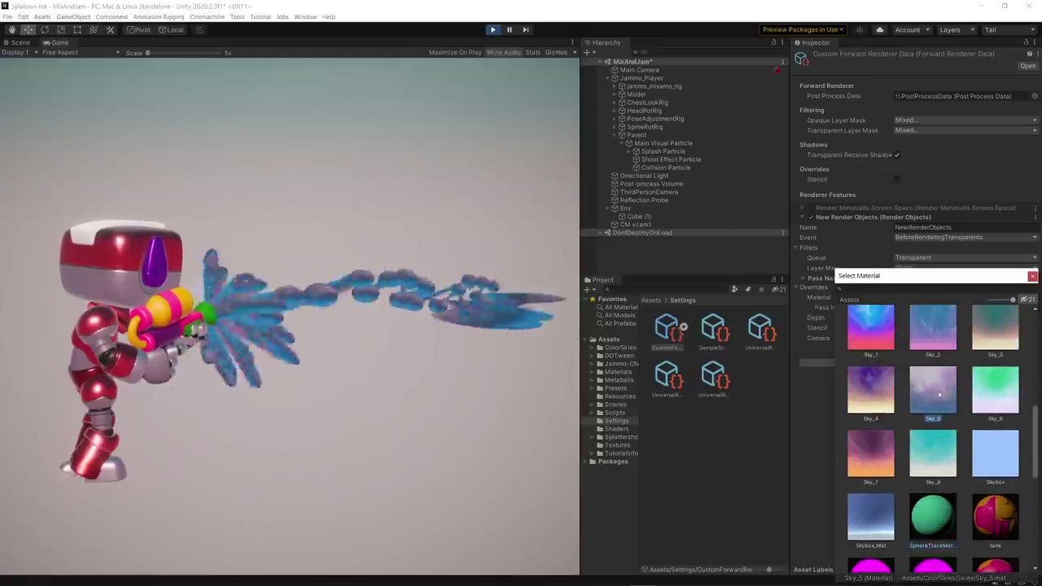
{"action": "scroll", "coordinate": [944, 390], "scroll_direction": "up", "scroll_amount": 4}
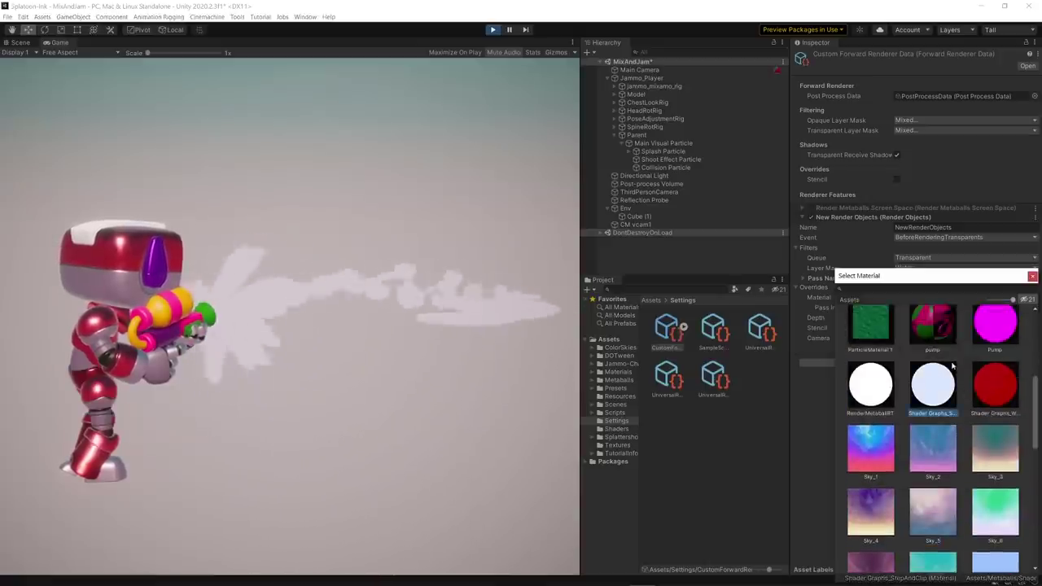
{"action": "left_click", "coordinate": [1032, 277]}
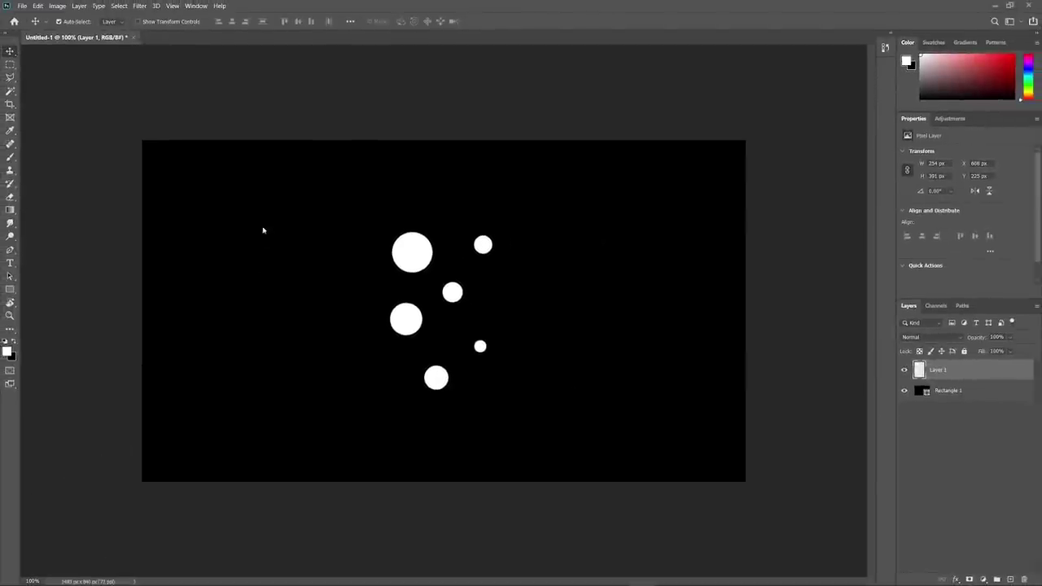
Apply a Gaussian Blur of about 13.9 pixels to the white circles.
{"action": "left_click", "coordinate": [140, 6]}
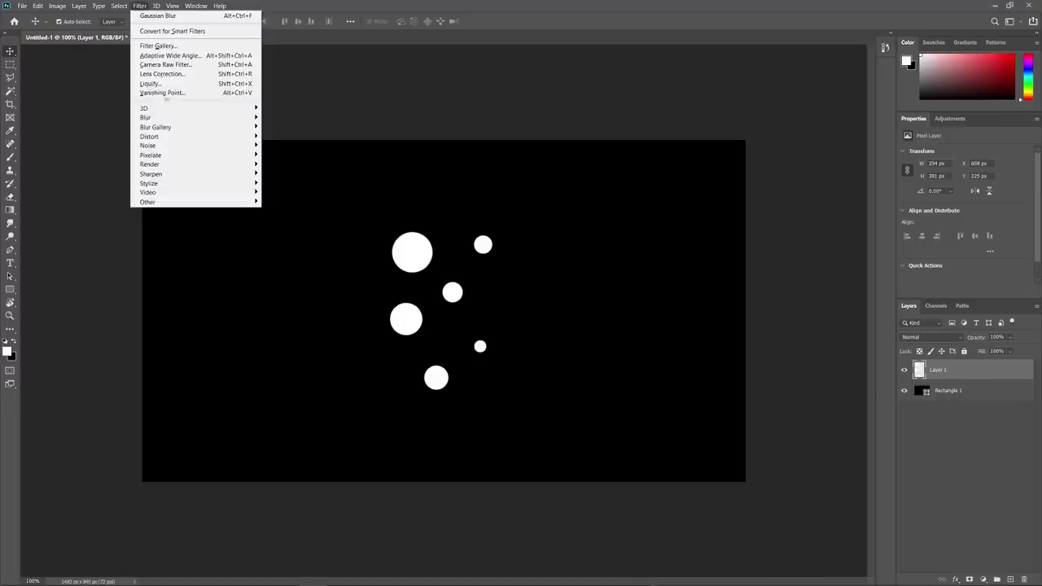
{"action": "left_click", "coordinate": [287, 155]}
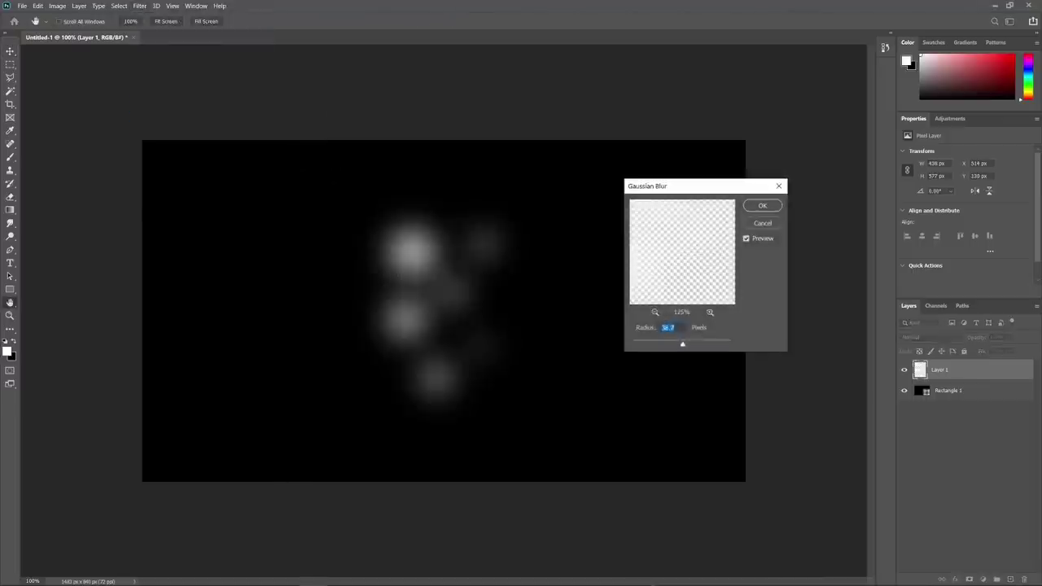
{"action": "left_click_drag", "start_coordinate": [684, 347], "coordinate": [673, 347]}
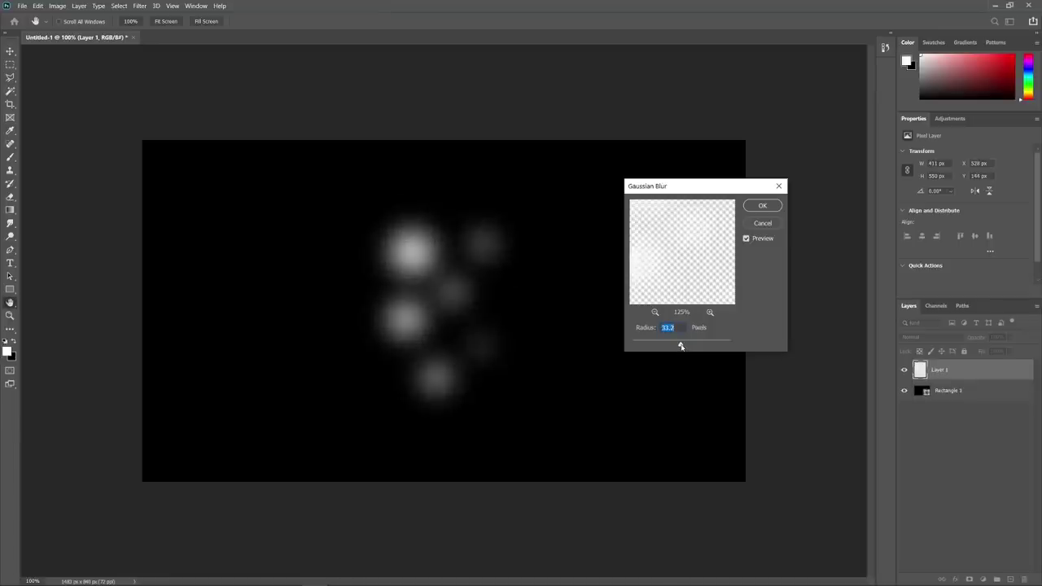
{"action": "left_click", "coordinate": [763, 206]}
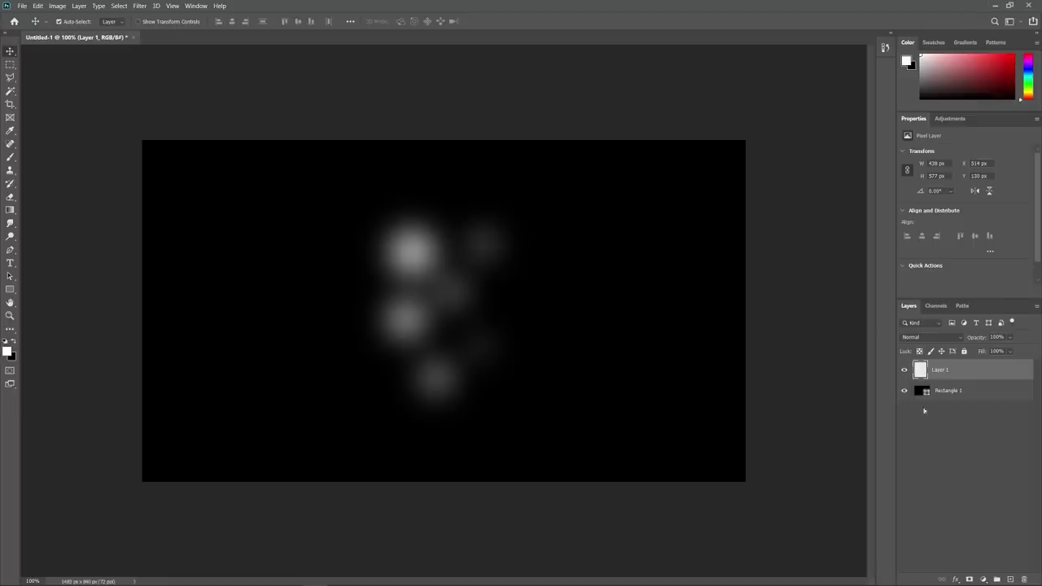
Add a Levels adjustment layer and adjust its black, gamma and white sliders to merge the blobs.
{"action": "left_click", "coordinate": [982, 578]}
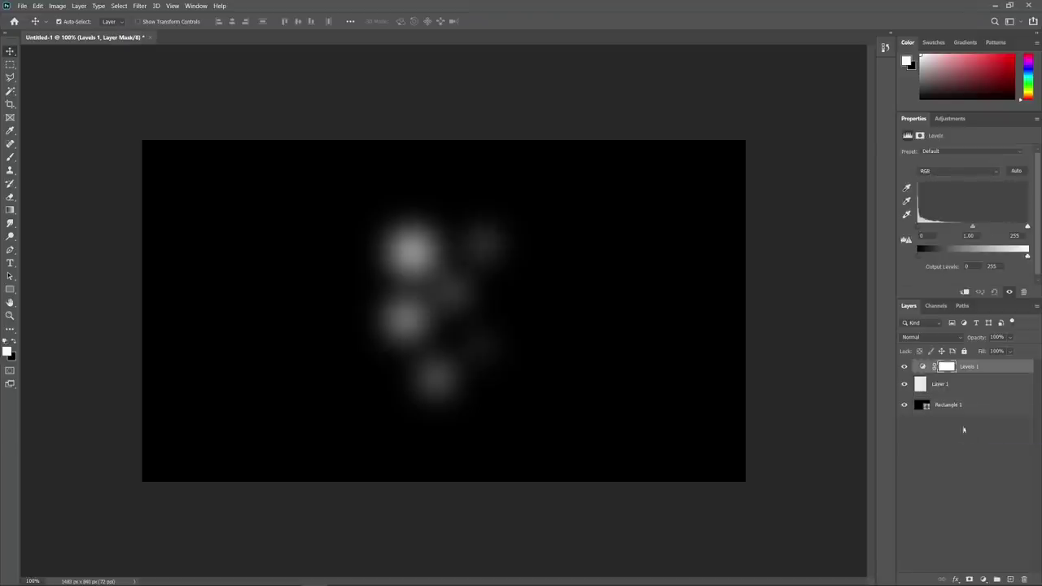
{"action": "left_click_drag", "start_coordinate": [974, 230], "coordinate": [946, 228]}
{"action": "left_click_drag", "start_coordinate": [1027, 229], "coordinate": [925, 232]}
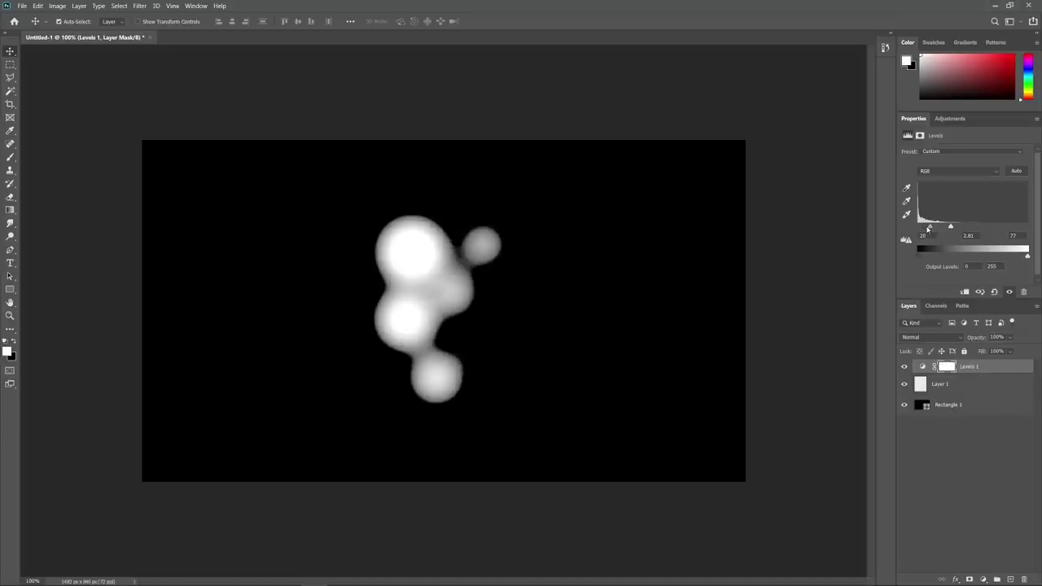
{"action": "left_click_drag", "start_coordinate": [928, 230], "coordinate": [935, 228]}
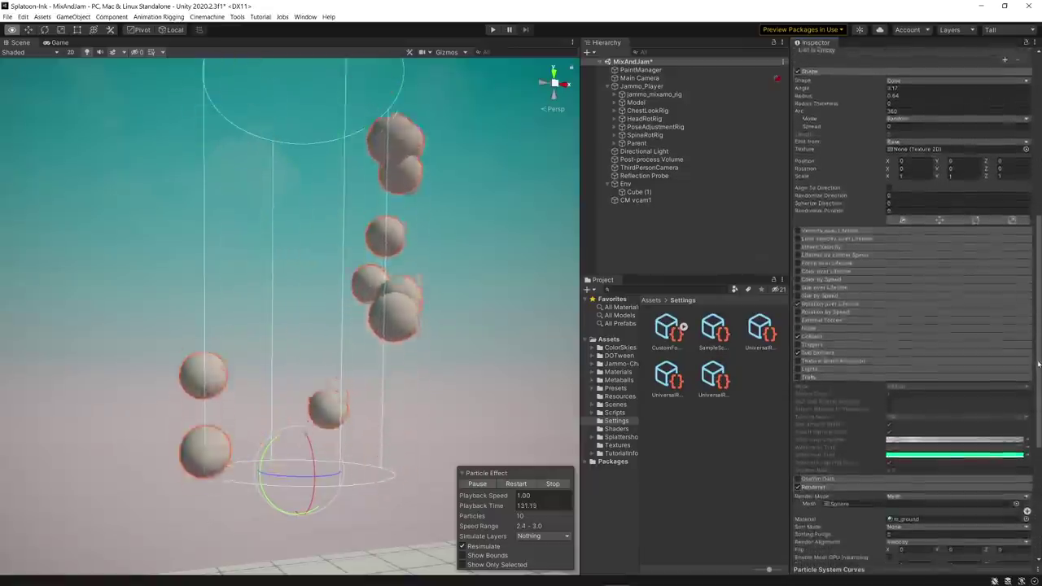
Enable the particle Trails module with m_ground as its Trail Material.
{"action": "left_click", "coordinate": [797, 372]}
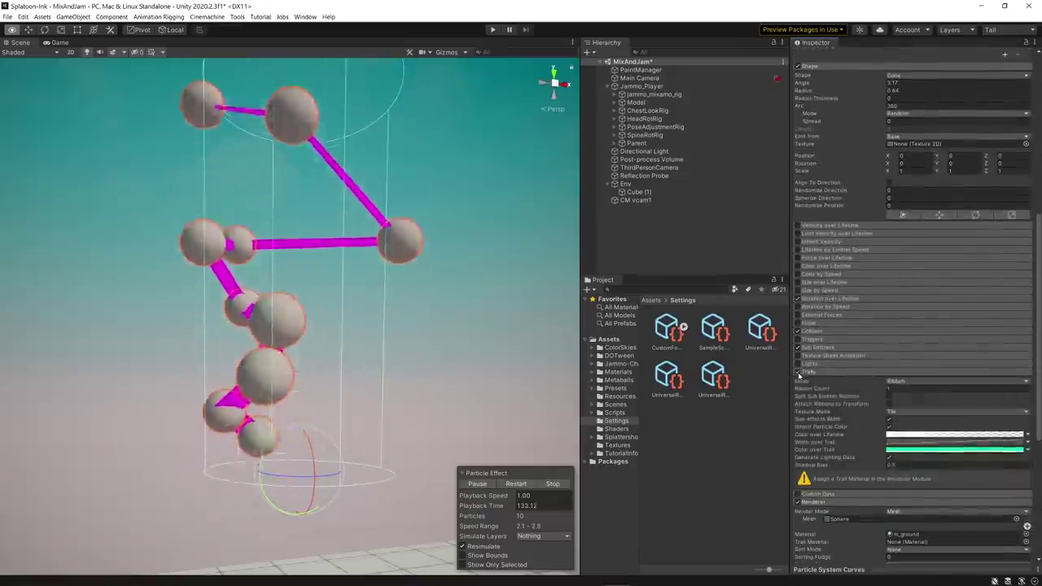
{"action": "left_click", "coordinate": [1025, 541]}
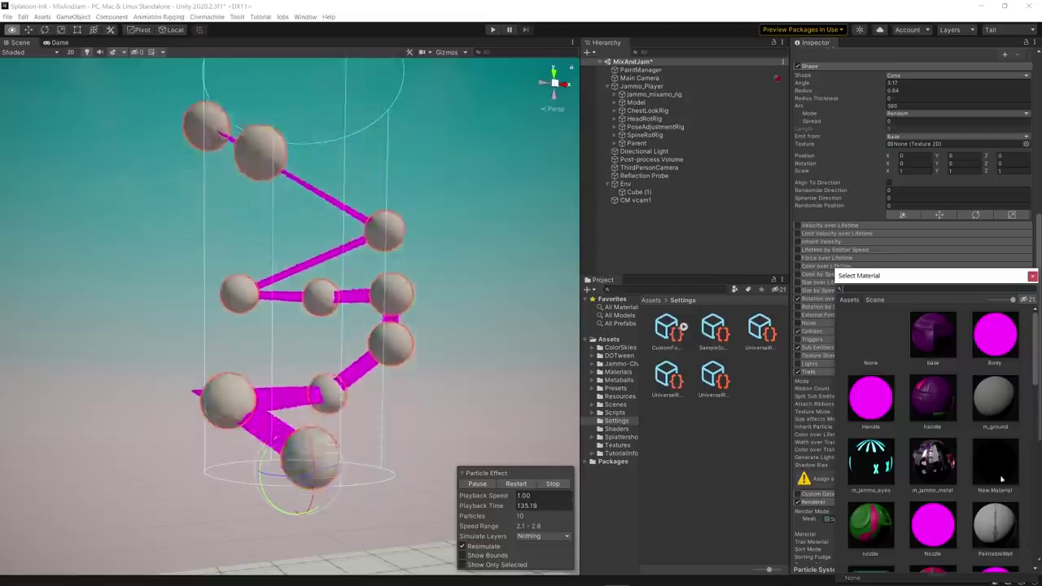
{"action": "left_click", "coordinate": [994, 399]}
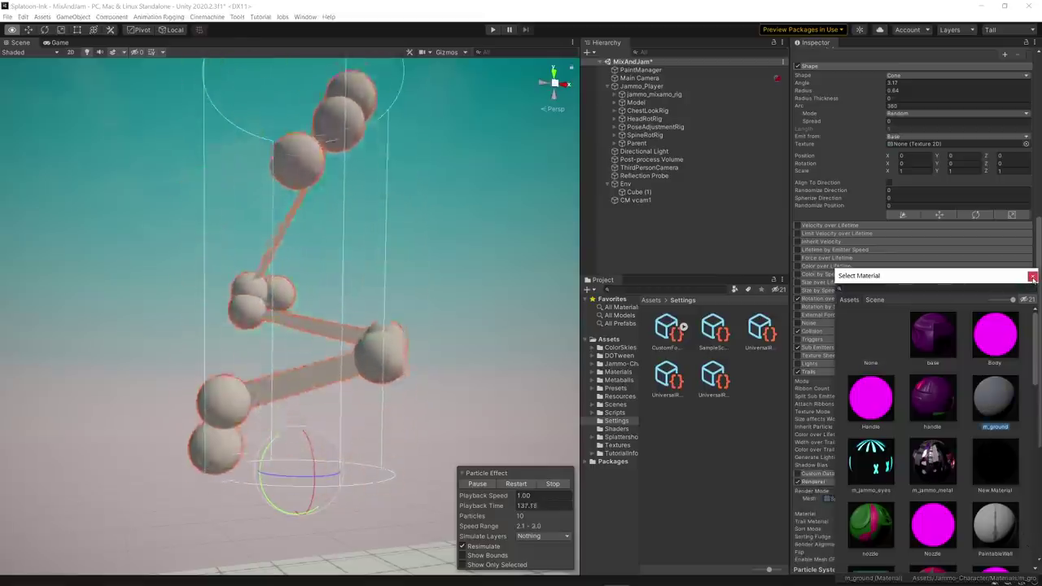
{"action": "left_click", "coordinate": [1032, 278]}
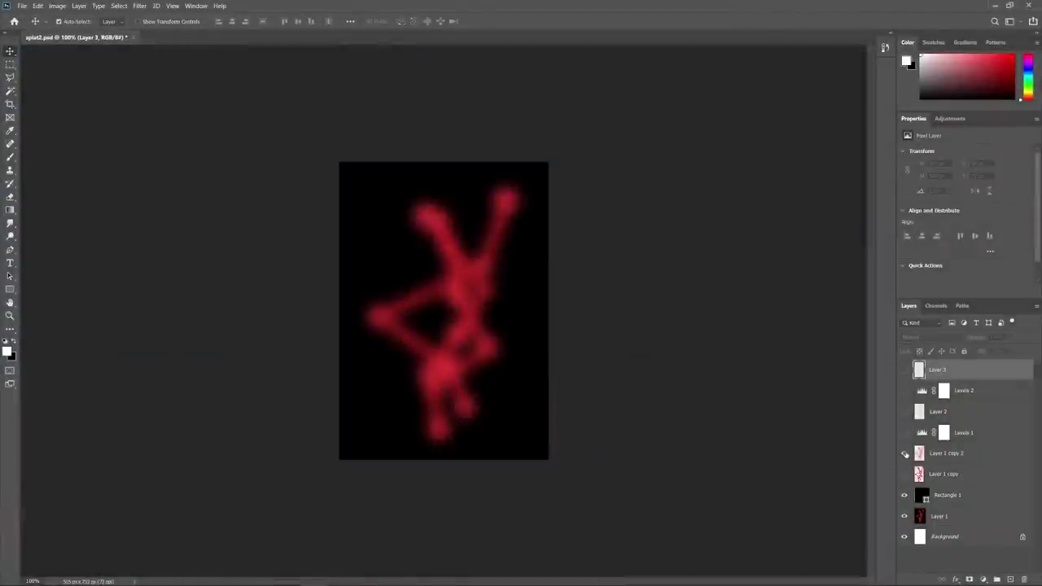
Make the Levels 1 adjustment layer visible to sharpen the red splat.
{"action": "left_click", "coordinate": [904, 432]}
{"action": "left_click", "coordinate": [968, 432]}
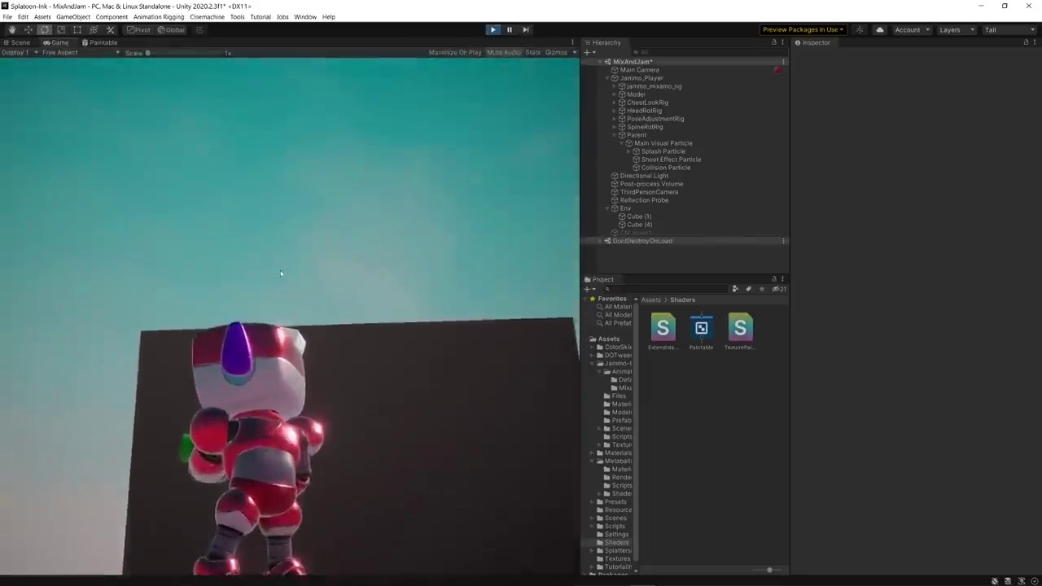
Spray ink on the floor in the Game view, then pan through the Paintable graph's Ink nodes.
{"action": "left_click", "coordinate": [280, 274]}
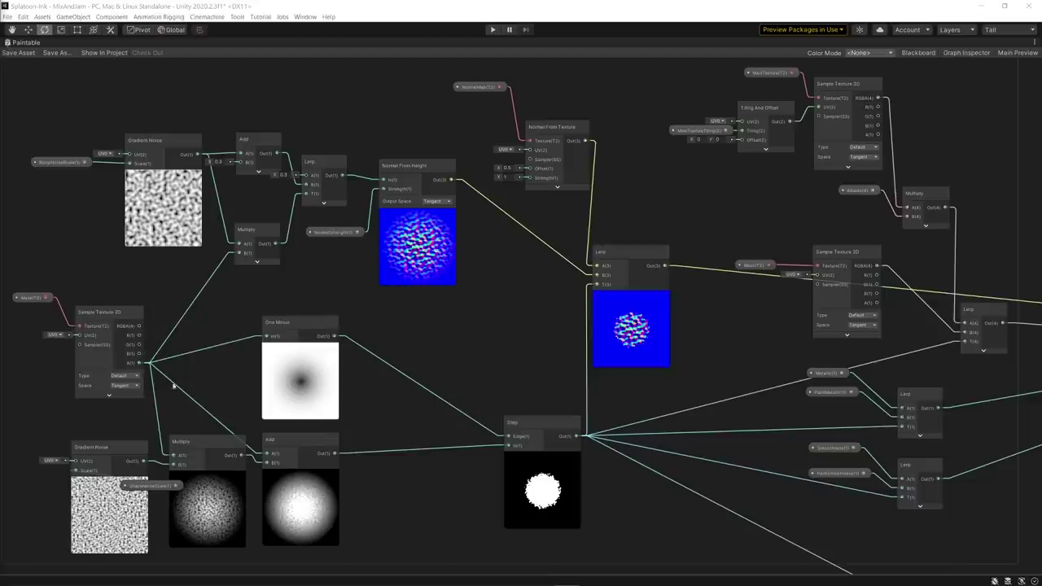
{"action": "middle_click_drag", "start_coordinate": [227, 361], "coordinate": [358, 241]}
{"action": "scroll", "coordinate": [358, 244], "scroll_direction": "up", "scroll_amount": 3}
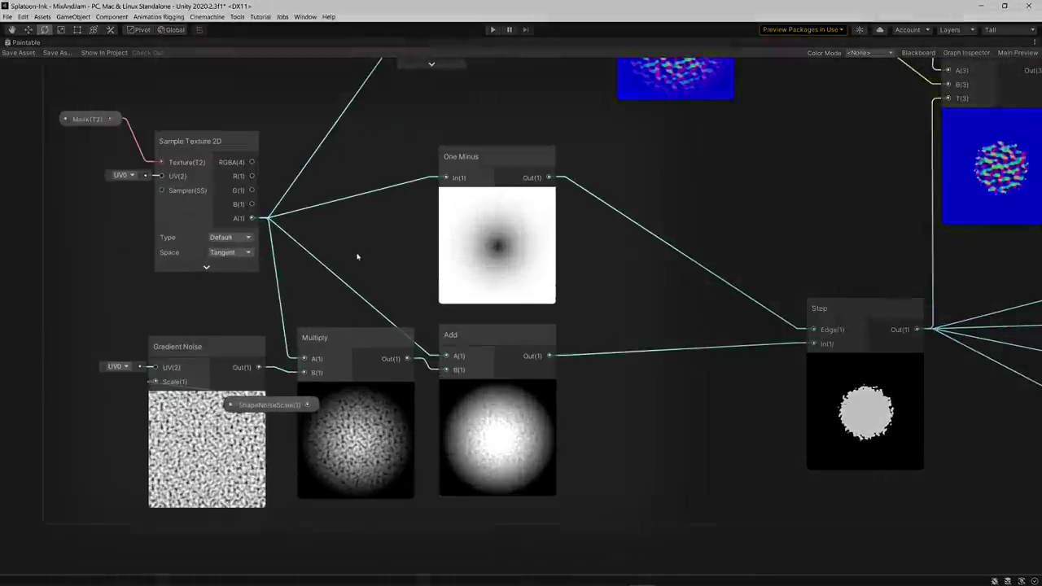
{"action": "middle_click_drag", "start_coordinate": [688, 286], "coordinate": [567, 272]}
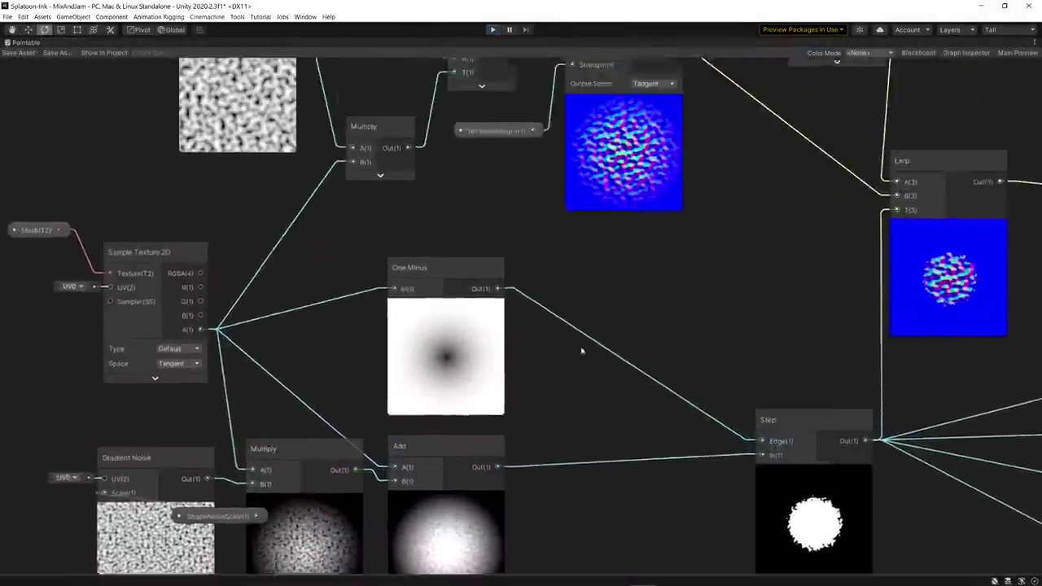
{"action": "middle_click_drag", "start_coordinate": [581, 349], "coordinate": [708, 558]}
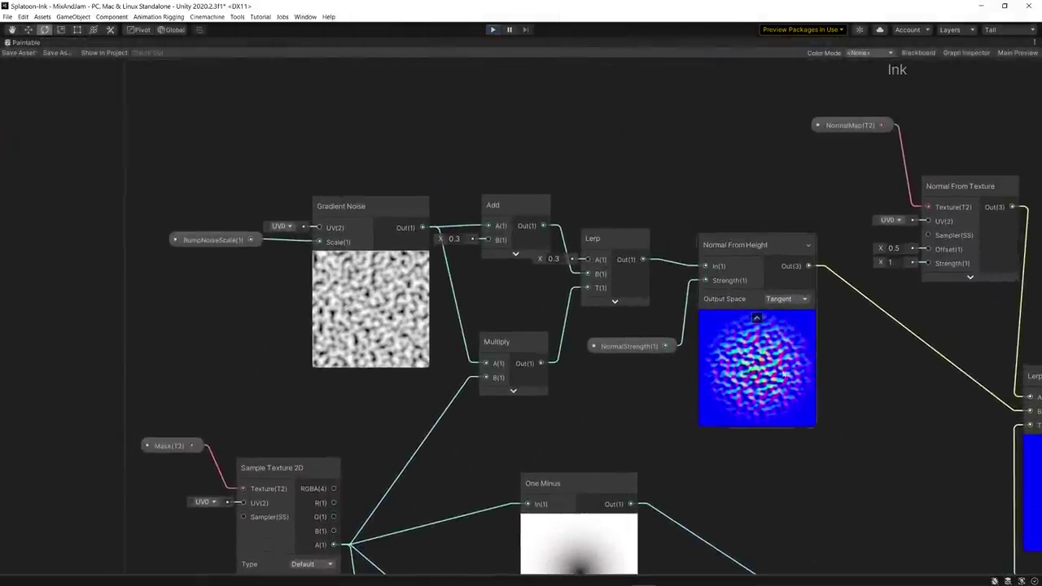
{"action": "middle_click_drag", "start_coordinate": [919, 412], "coordinate": [435, 342]}
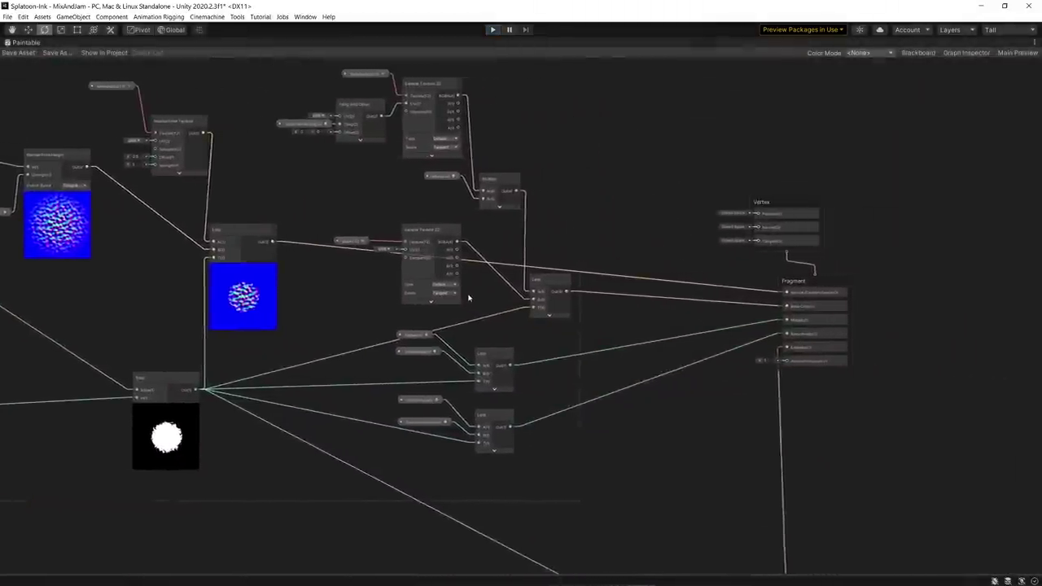
{"action": "scroll", "coordinate": [468, 298], "scroll_direction": "up", "scroll_amount": 3}
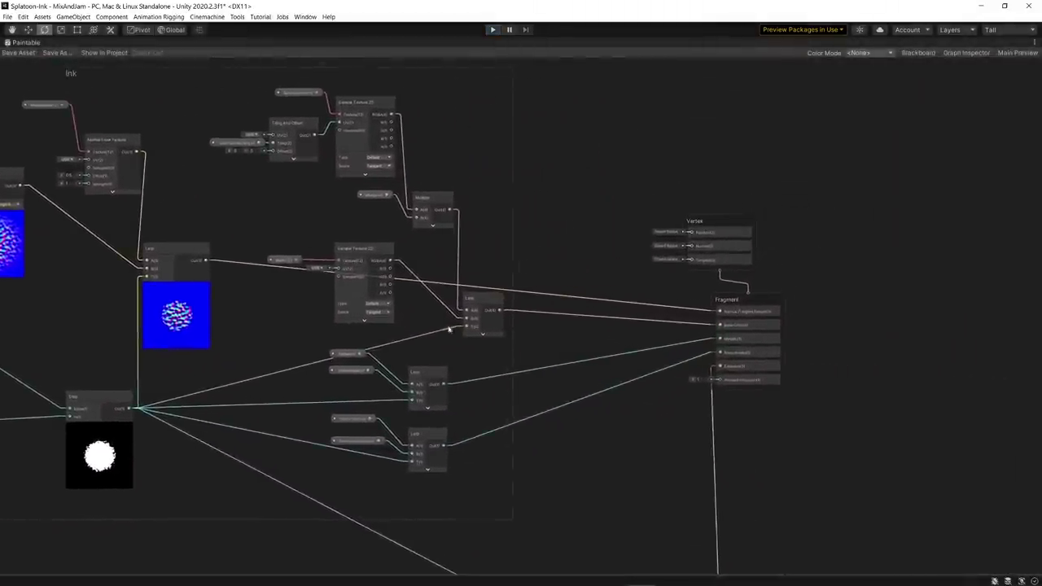
{"action": "middle_click_drag", "start_coordinate": [534, 267], "coordinate": [541, 303]}
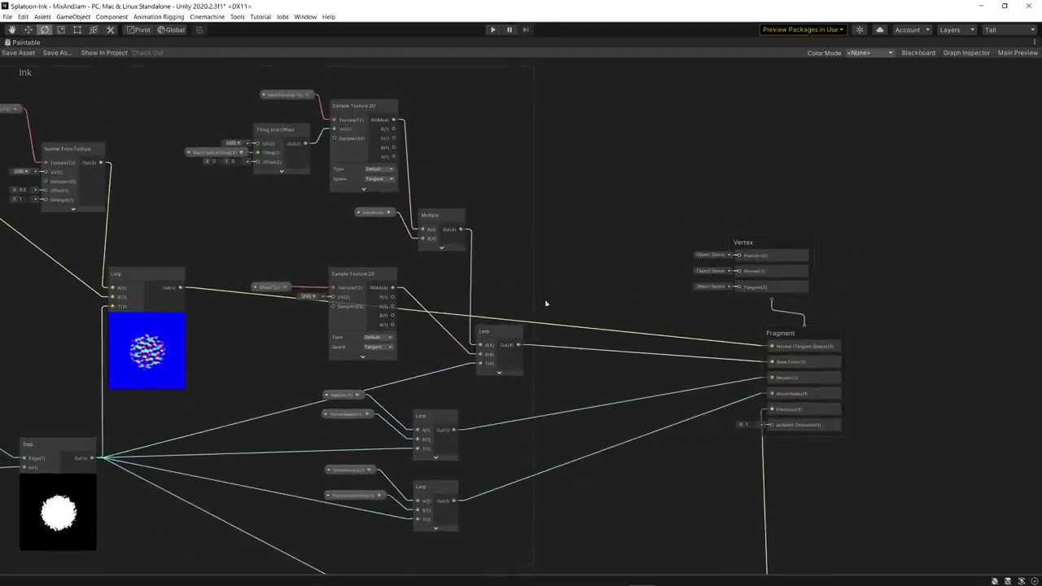